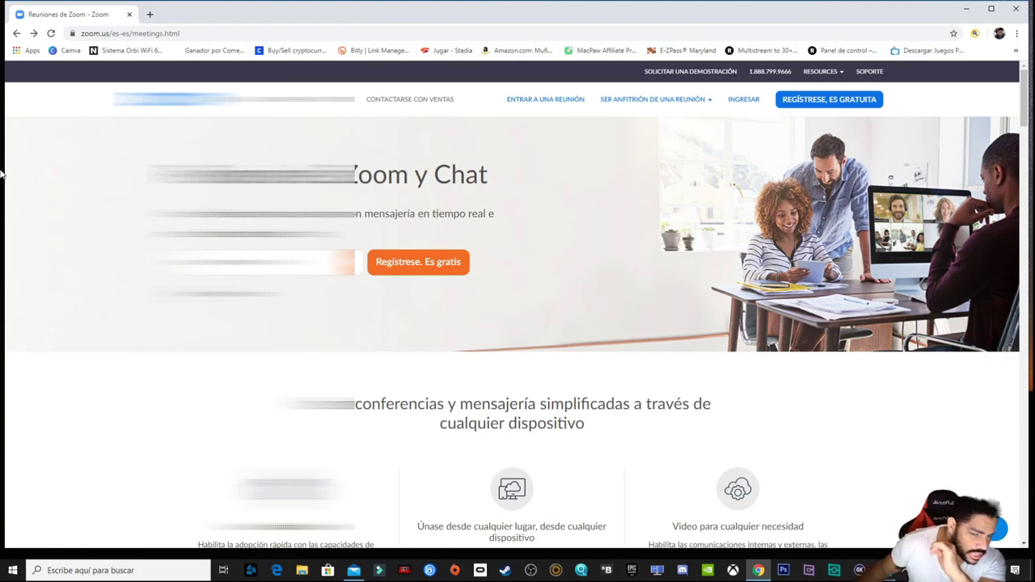
# Scroll through the Spanish 'Reuniones de Zoom y Chat' meetings page.
pyautogui.scroll(-1, 619, 207)
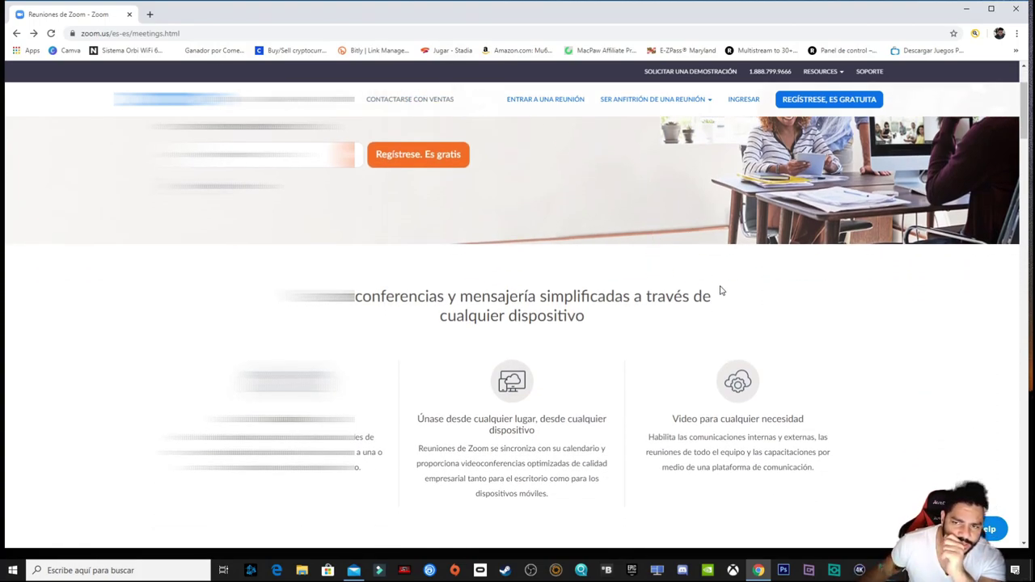
pyautogui.scroll(1, 727, 311)
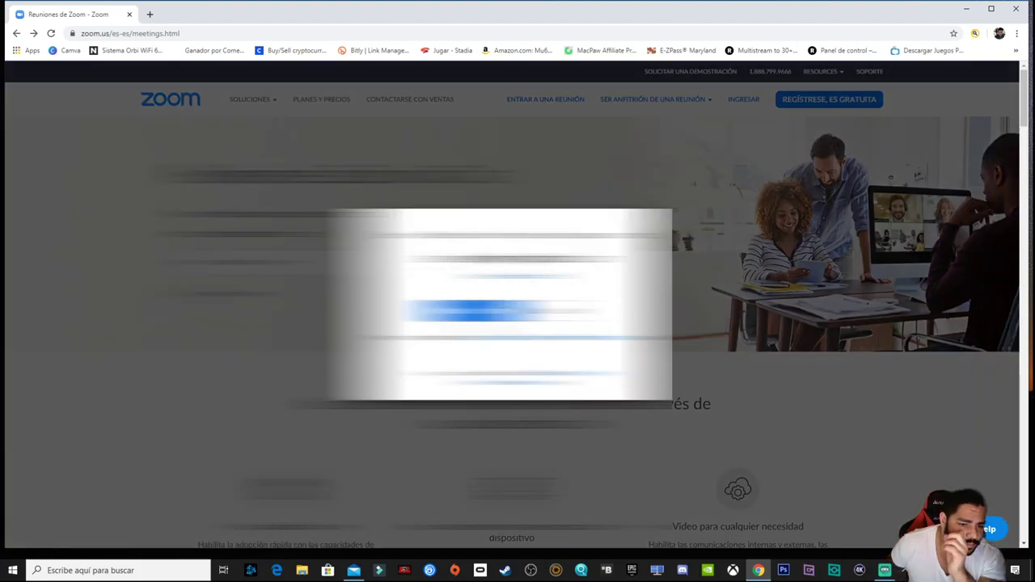
# Confirm sign-up, then enter first name, last name and a matching password and submit activation.
pyautogui.click(516, 301)
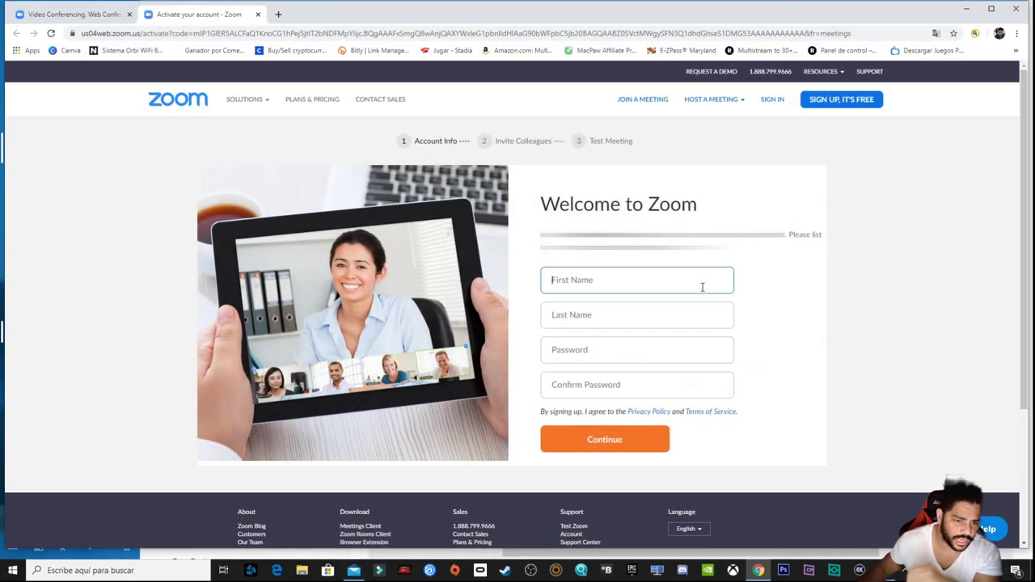
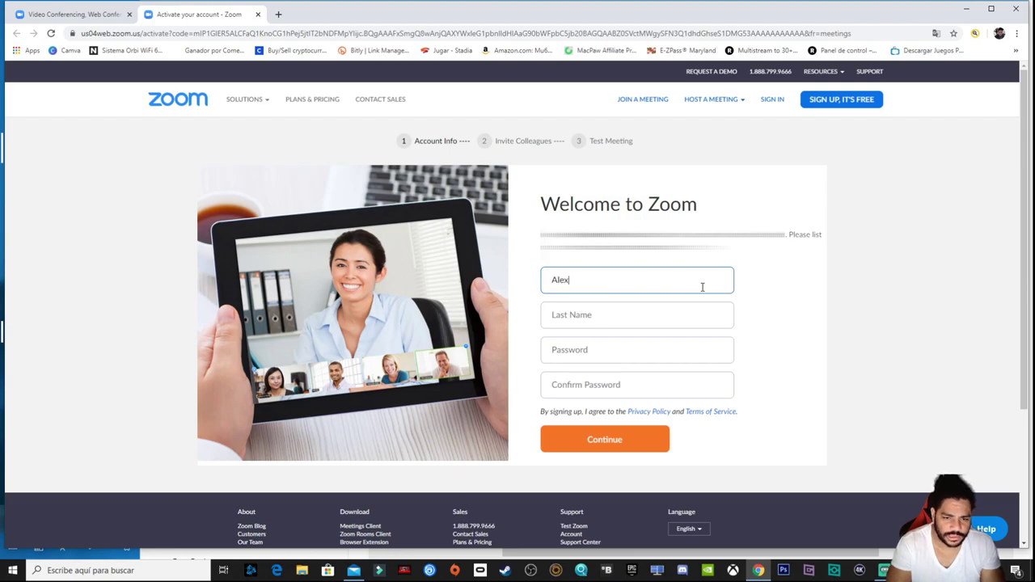
pyautogui.press('Tab')
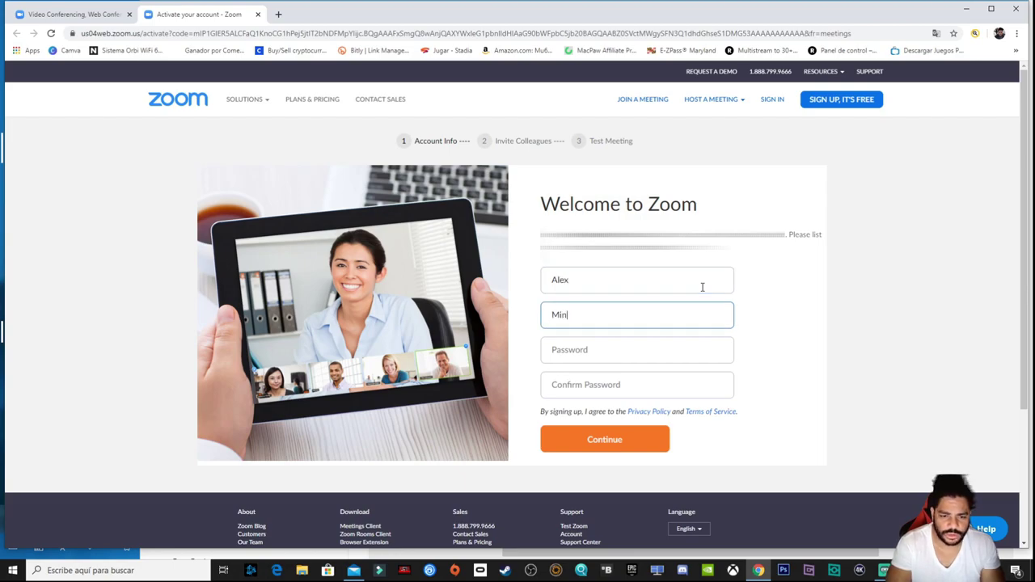
pyautogui.press('Tab')
pyautogui.write('••')
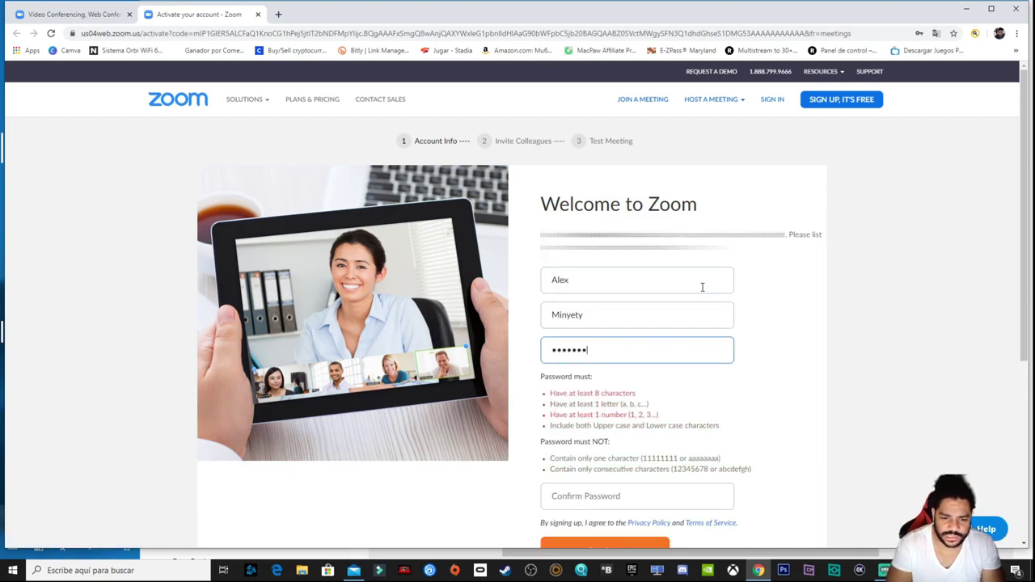
pyautogui.press('Tab')
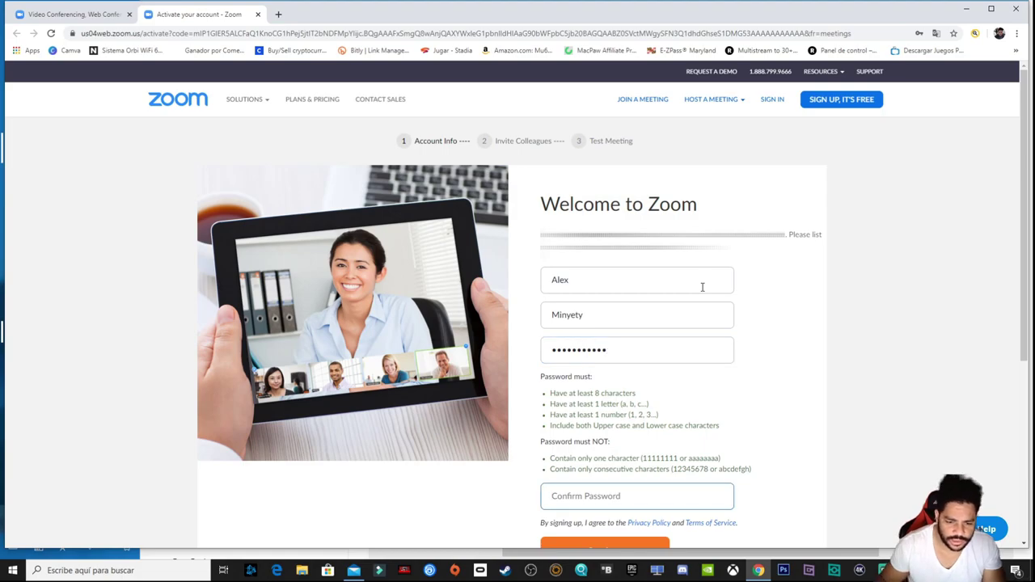
pyautogui.write('•')
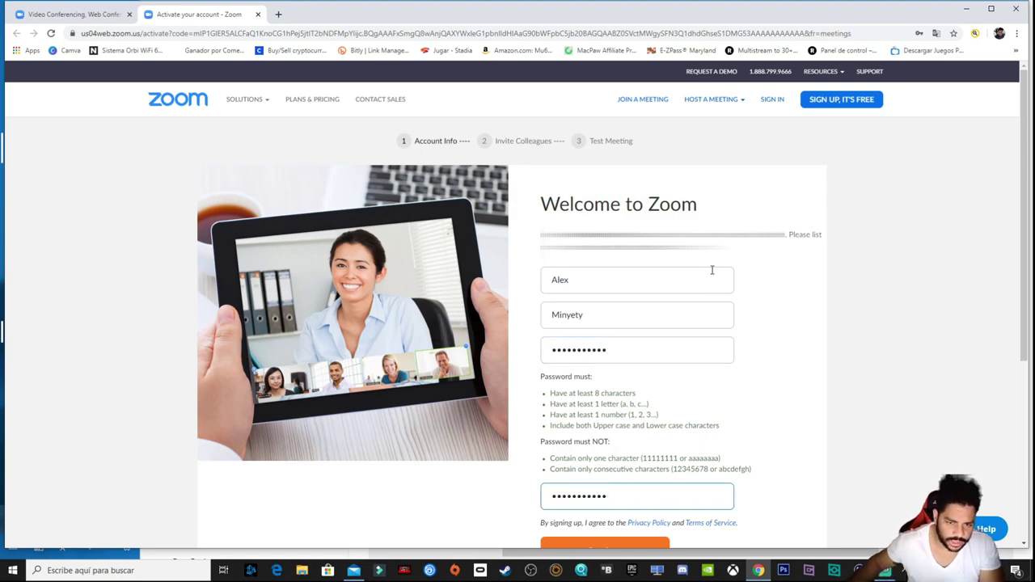
pyautogui.scroll(-2, 517, 324)
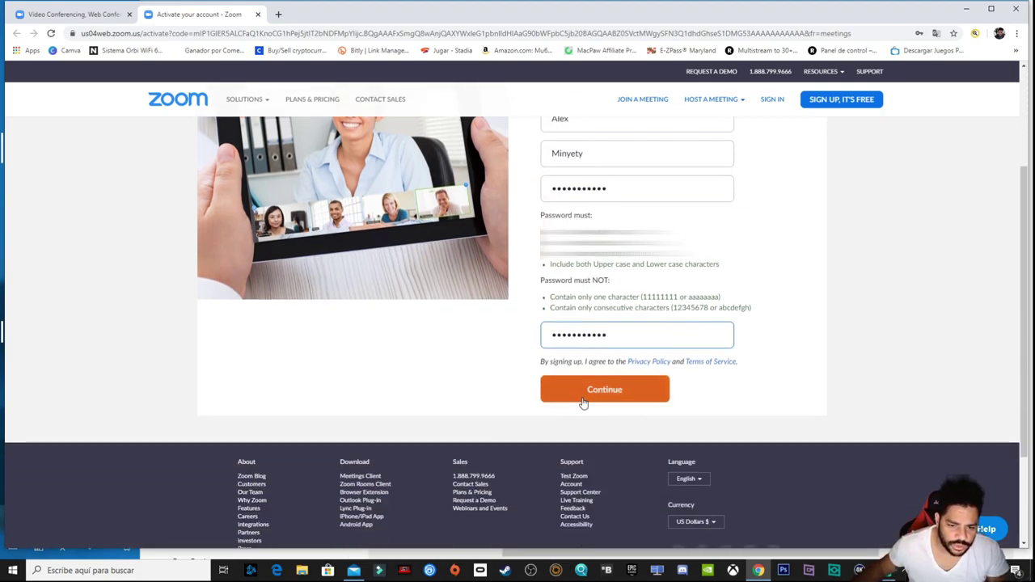
pyautogui.click(585, 396)
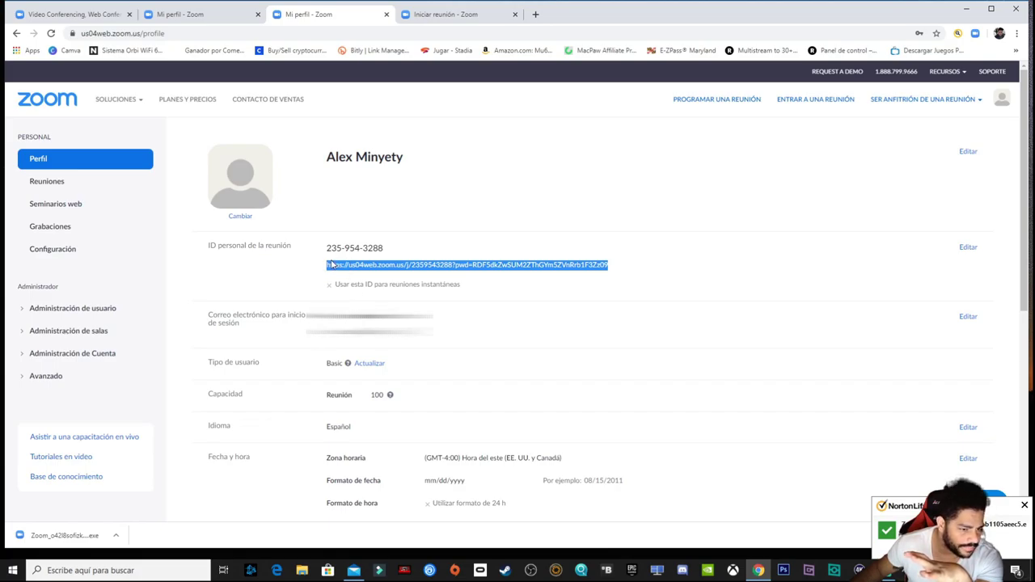
# Select and copy the personal meeting room link on the Perfil page.
pyautogui.click(442, 276)
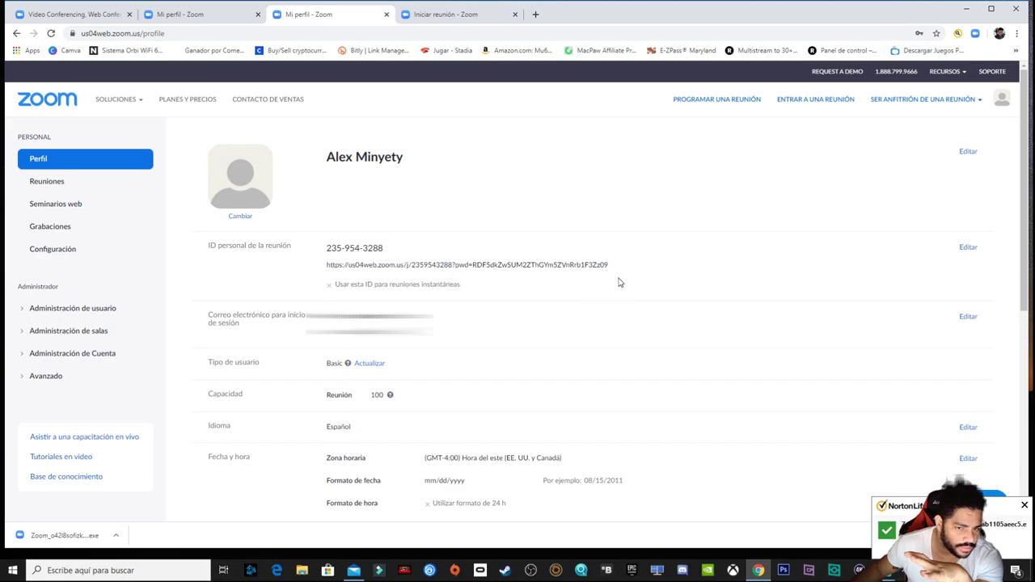
pyautogui.moveTo(614, 267); pyautogui.dragTo(320, 265)
pyautogui.rightClick(338, 269)
pyautogui.click(356, 279)
# Go to the copied personal meeting link and run the downloaded Zoom installer.
pyautogui.click(473, 16)
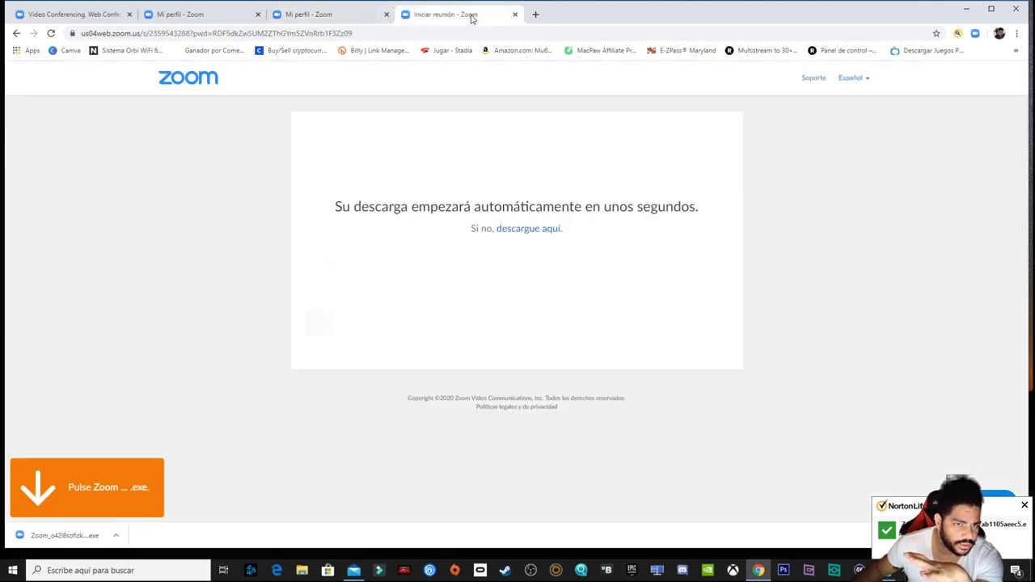
pyautogui.click(469, 33)
pyautogui.hotkey('ctrl', 'v')
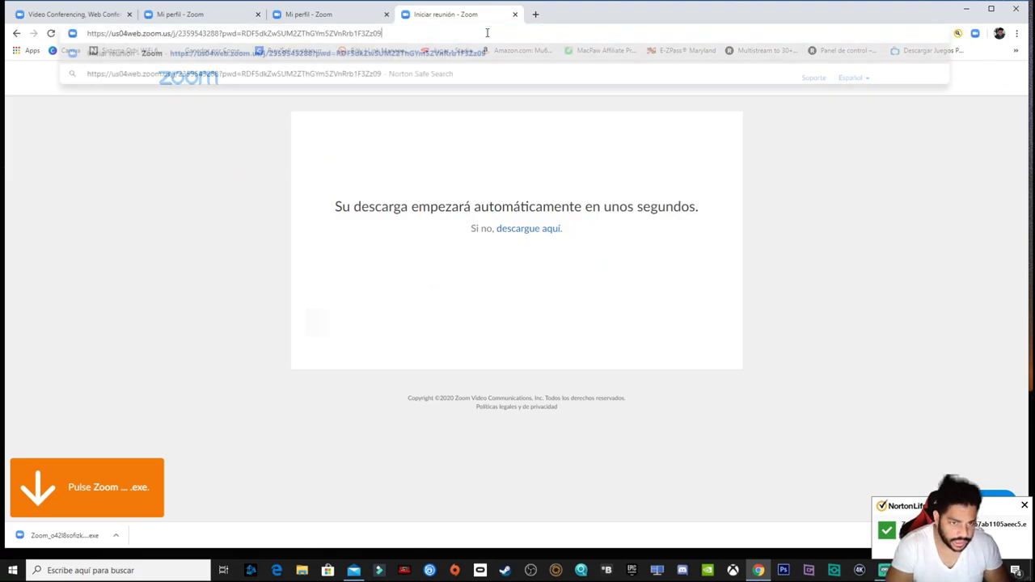
pyautogui.press('Return')
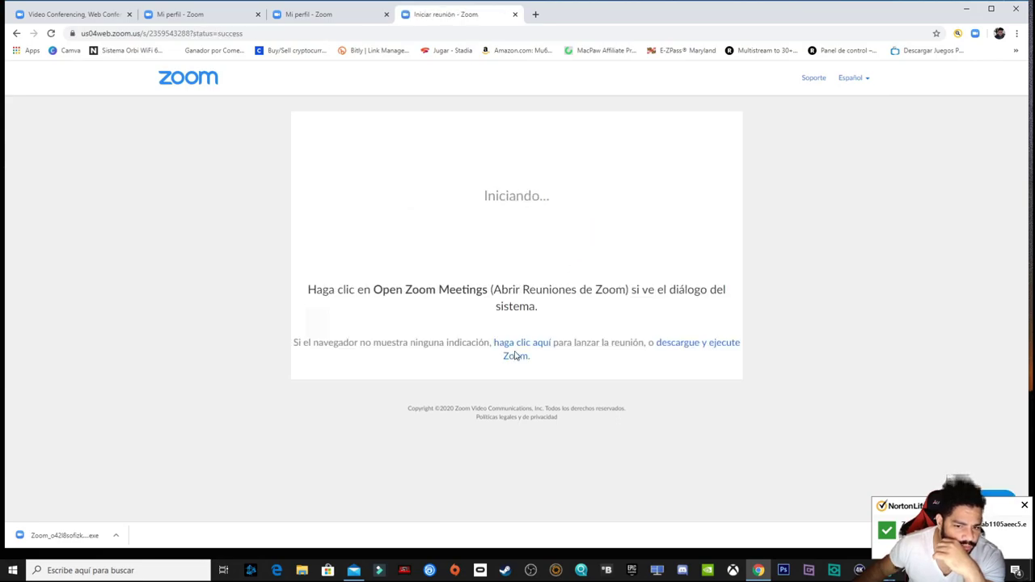
pyautogui.click(672, 347)
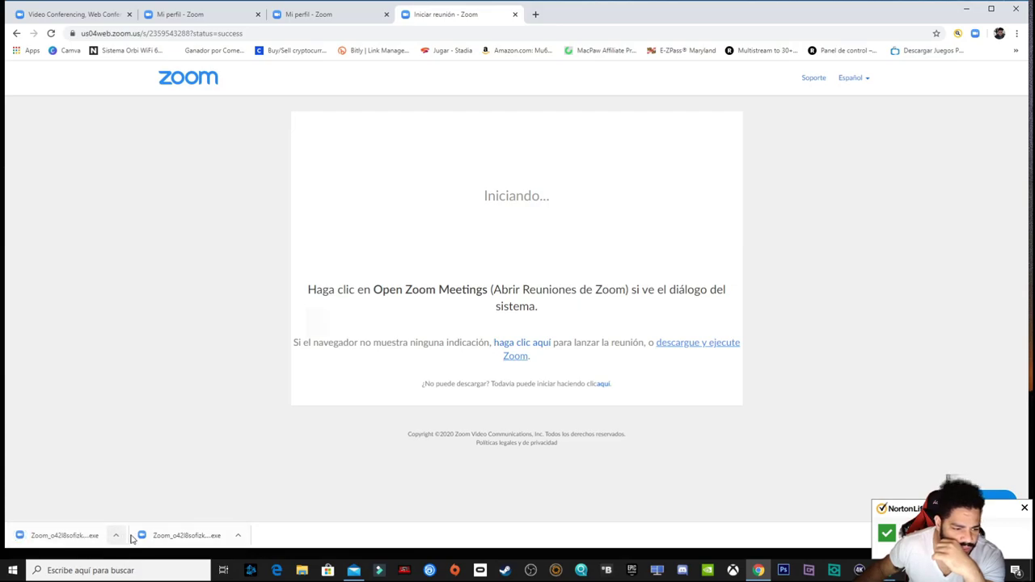
pyautogui.click(97, 535)
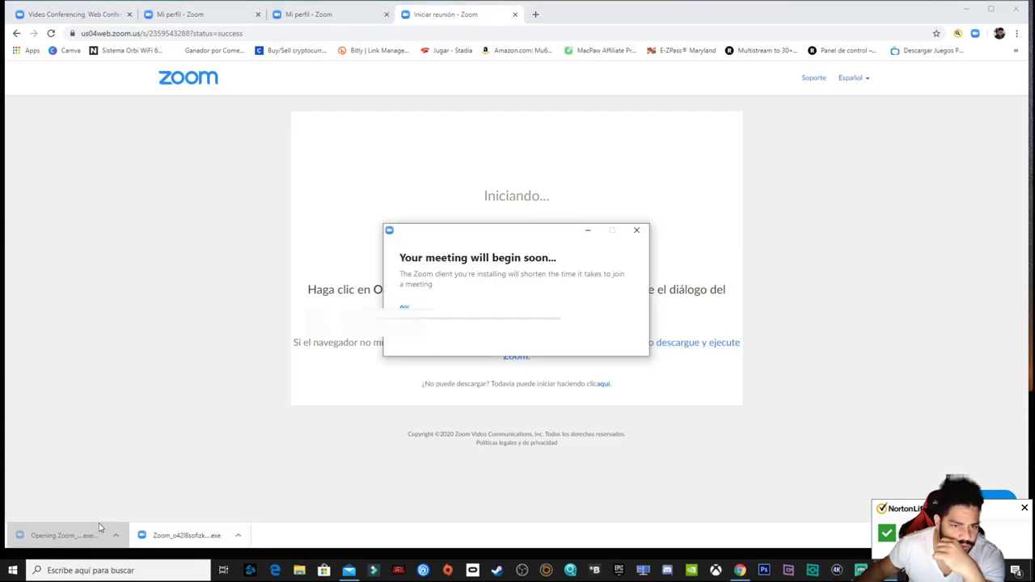
# Minimize Chrome and dismiss the Newegg and Norton notifications while the installer runs.
pyautogui.click(966, 9)
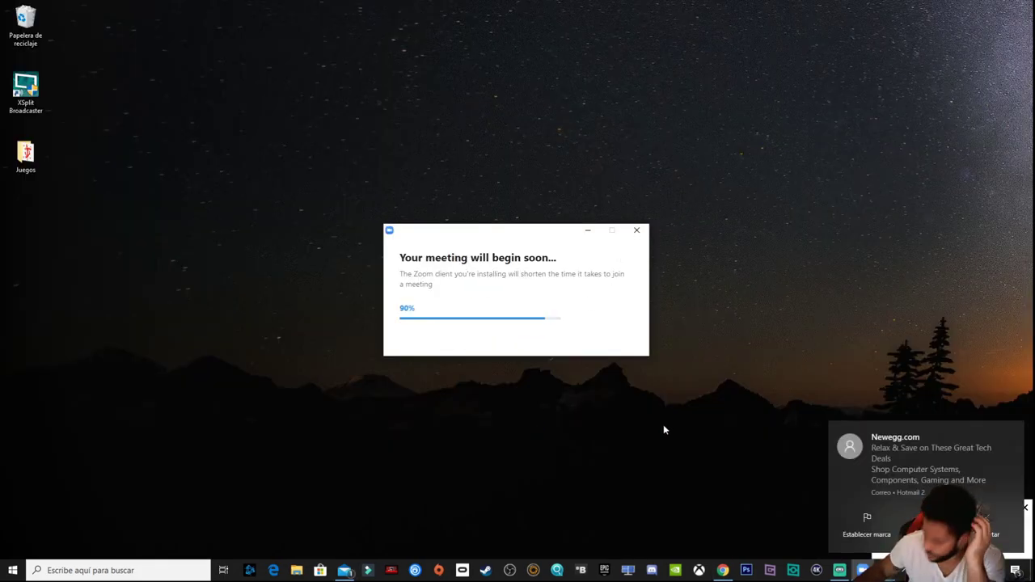
pyautogui.click(991, 519)
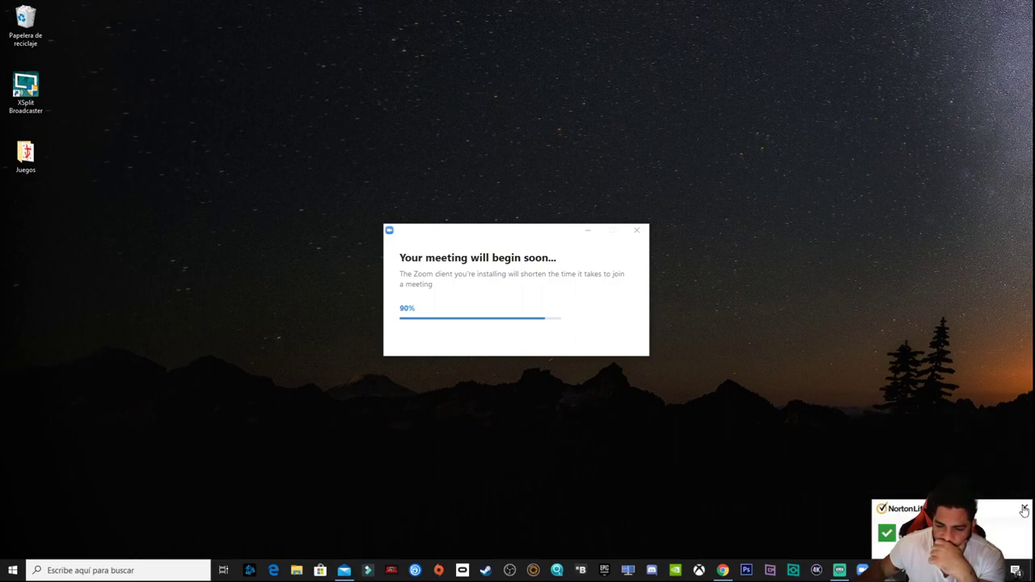
pyautogui.click(1023, 509)
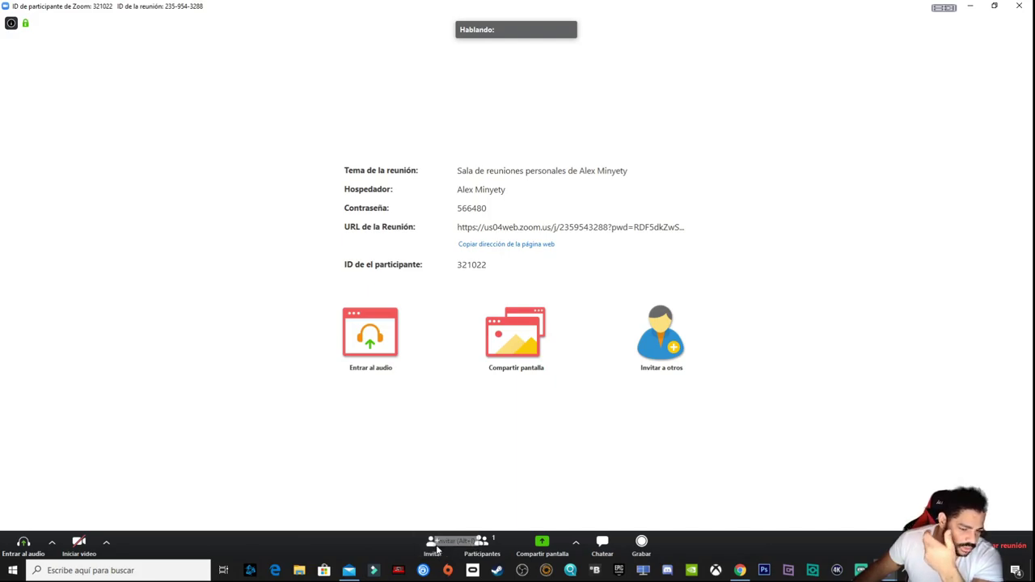
# Show the Participantes list and group chat, then bring up the audio join options.
pyautogui.click(500, 547)
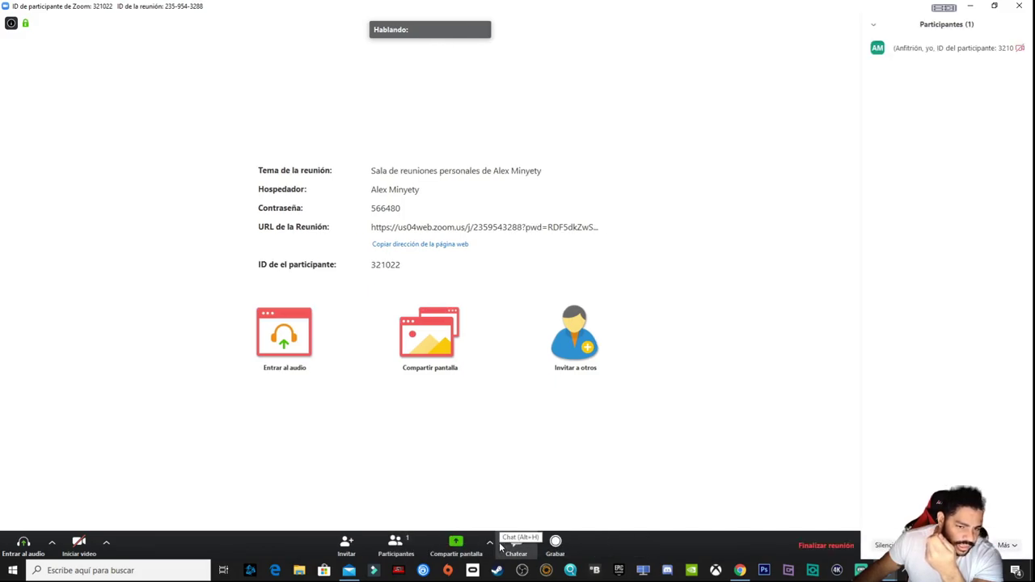
pyautogui.click(518, 553)
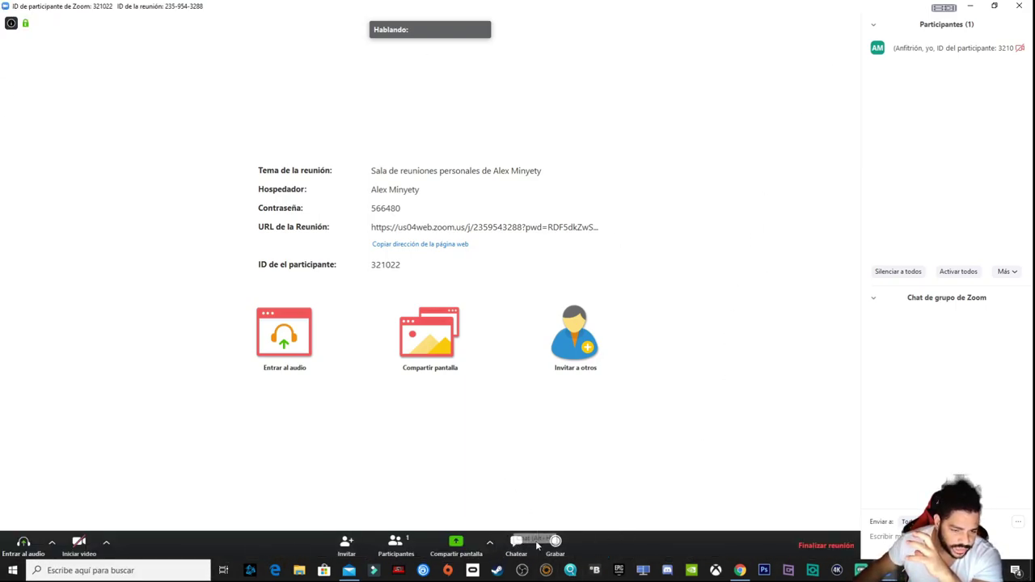
pyautogui.click(293, 354)
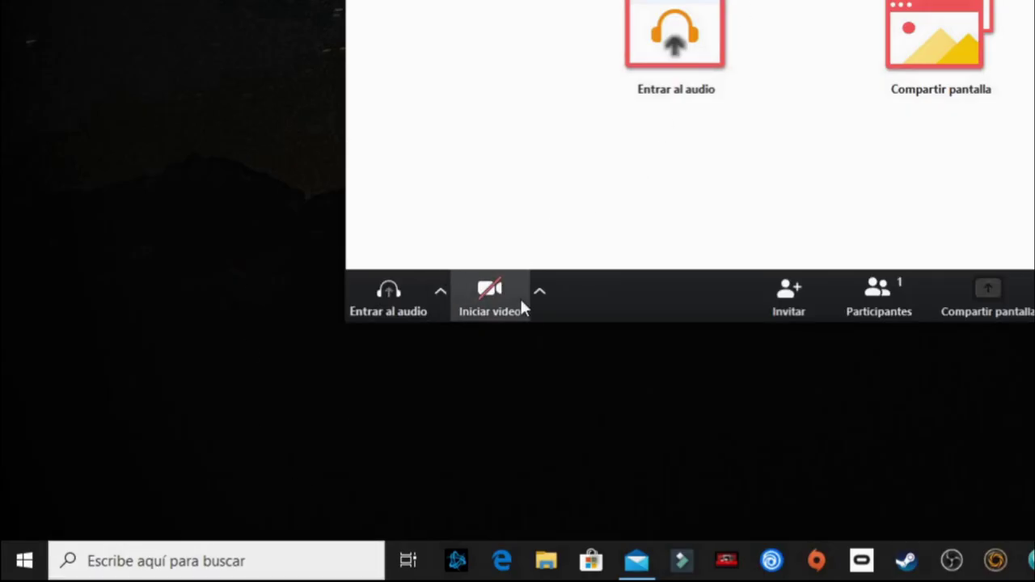
pyautogui.click(438, 294)
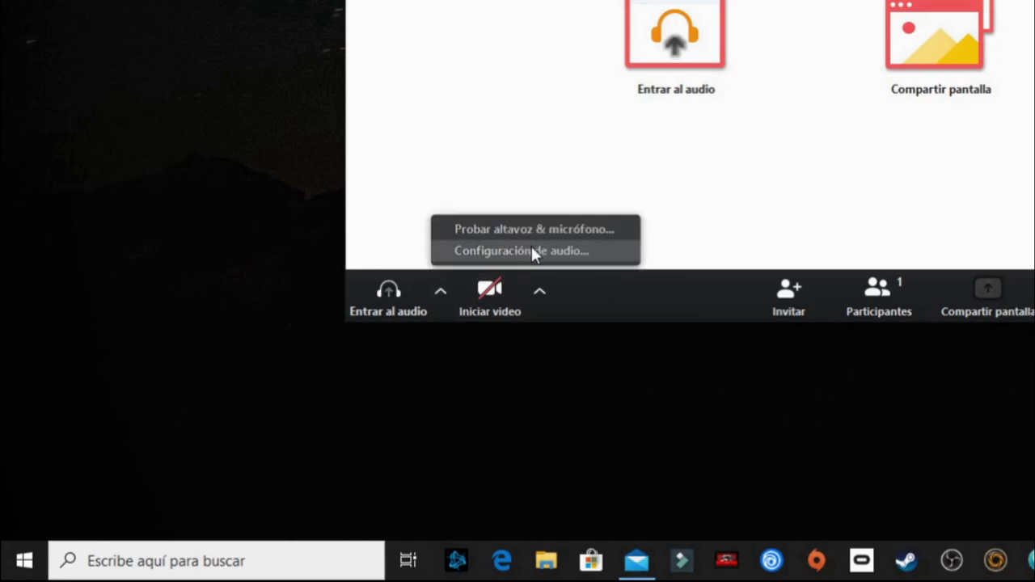
pyautogui.click(532, 249)
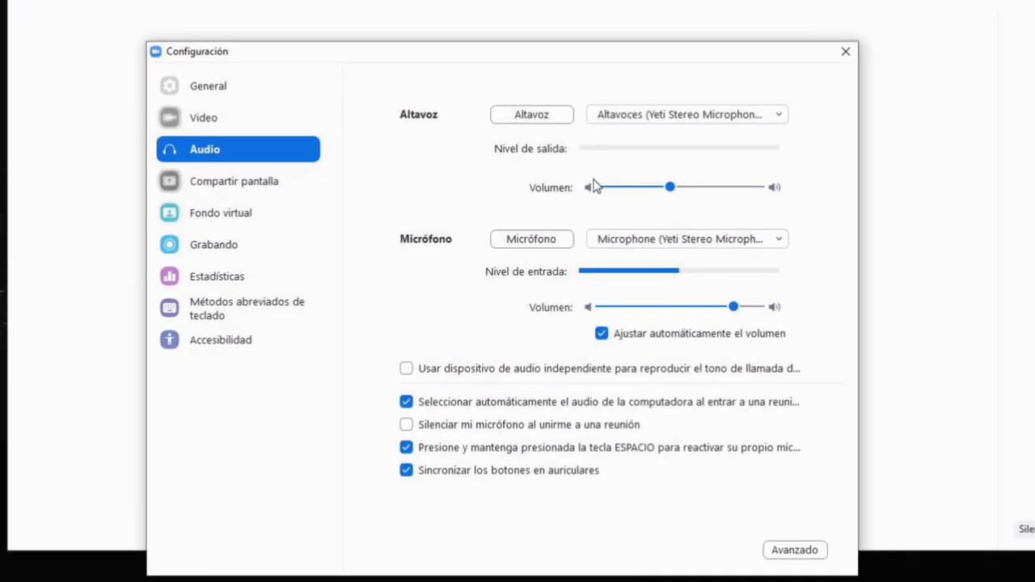
pyautogui.click(780, 121)
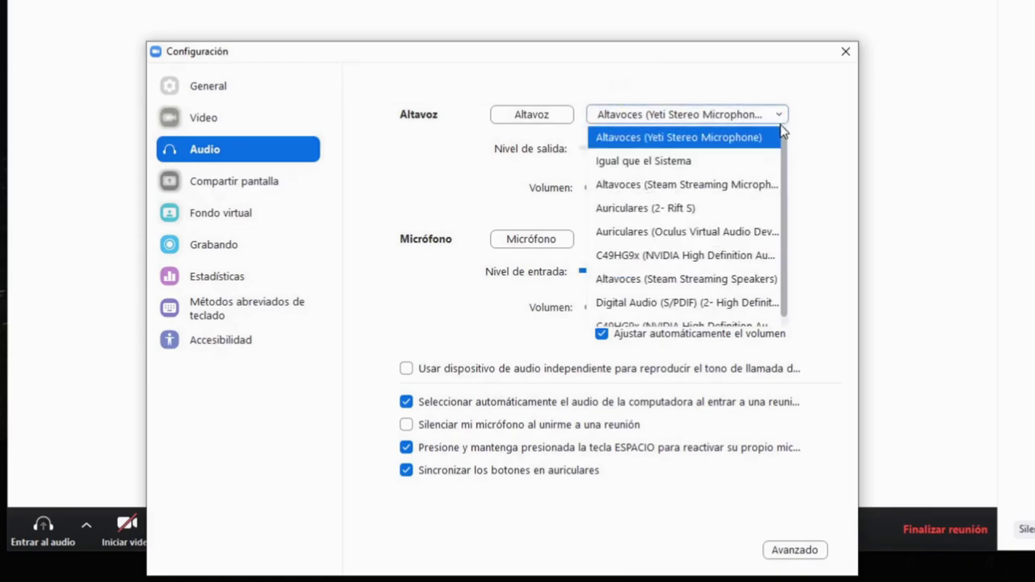
pyautogui.click(813, 120)
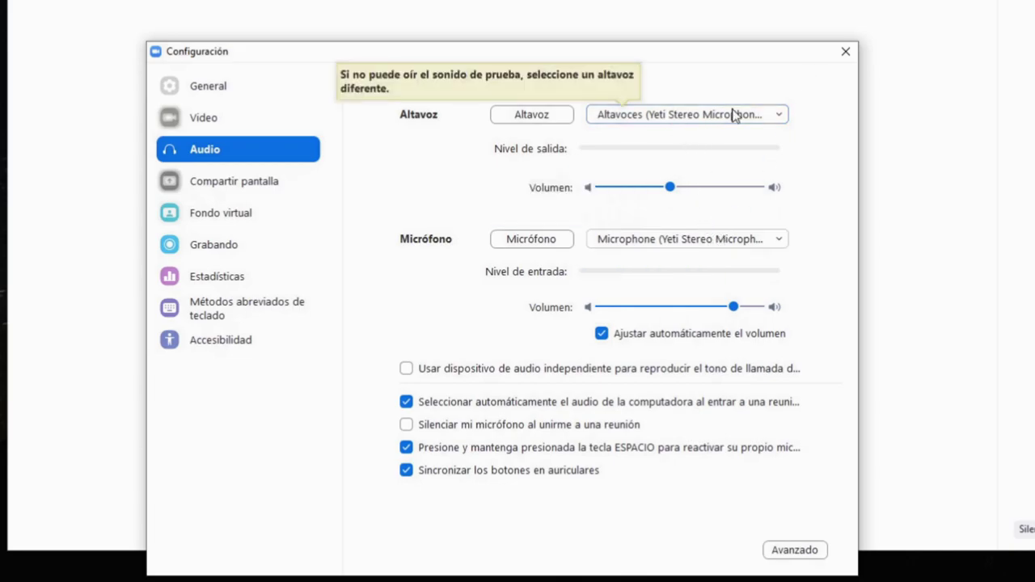
pyautogui.click(770, 120)
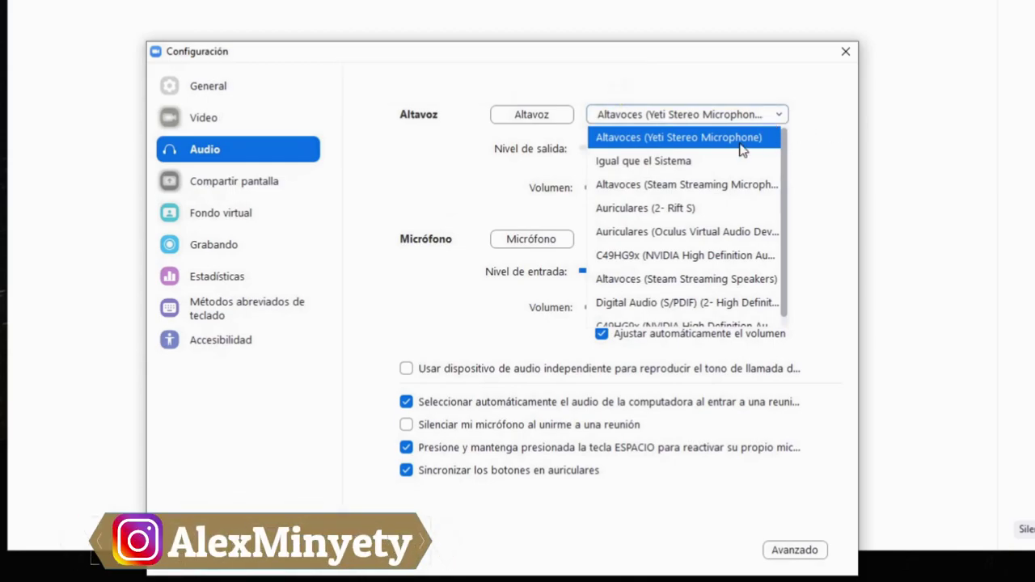
pyautogui.click(755, 137)
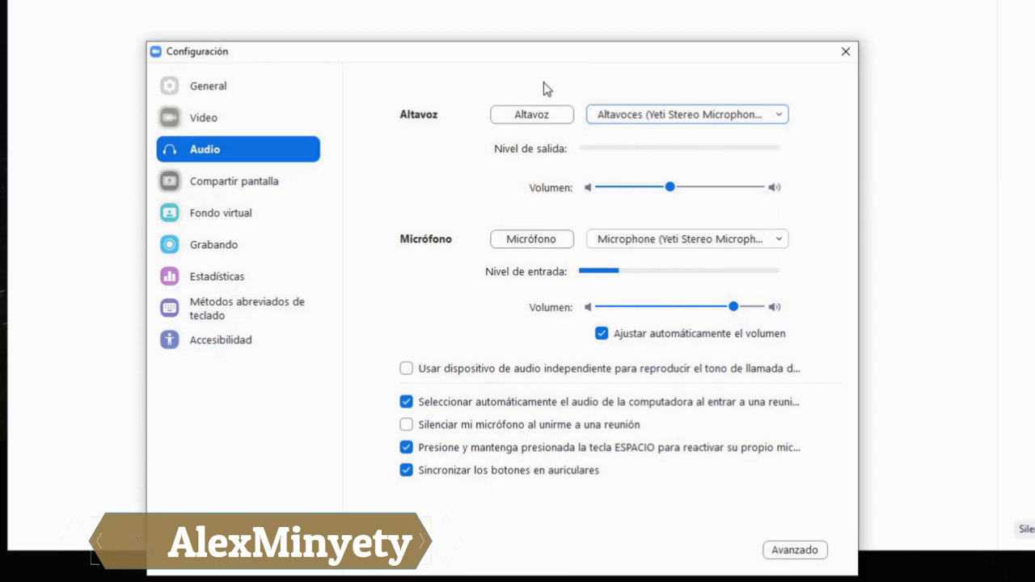
pyautogui.click(709, 119)
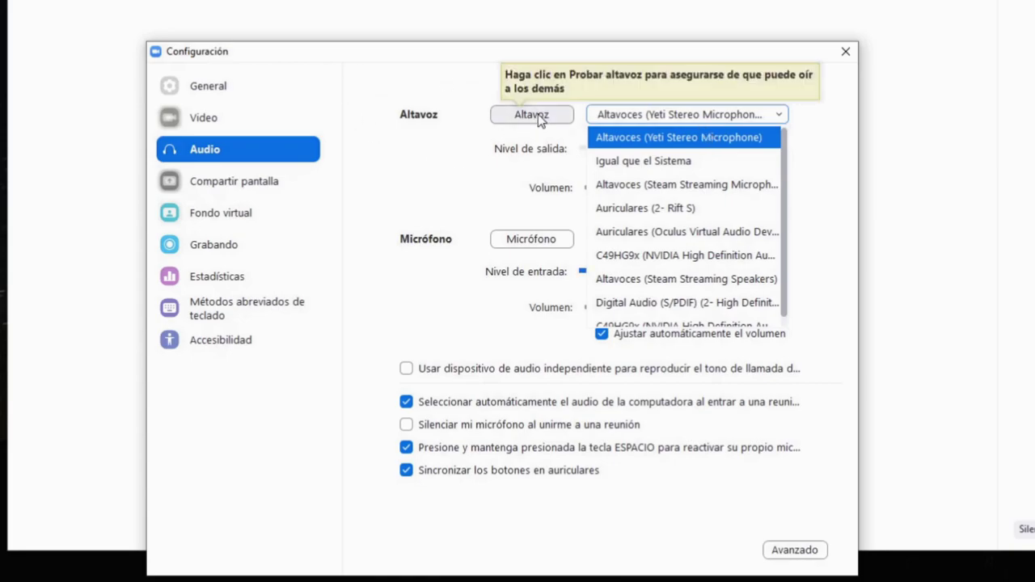
pyautogui.click(810, 142)
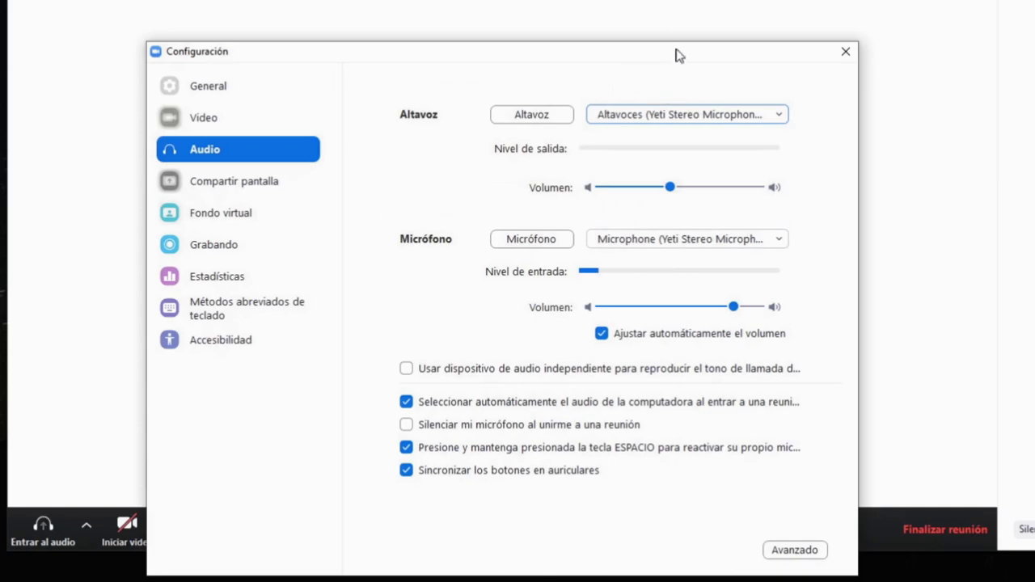
pyautogui.click(778, 241)
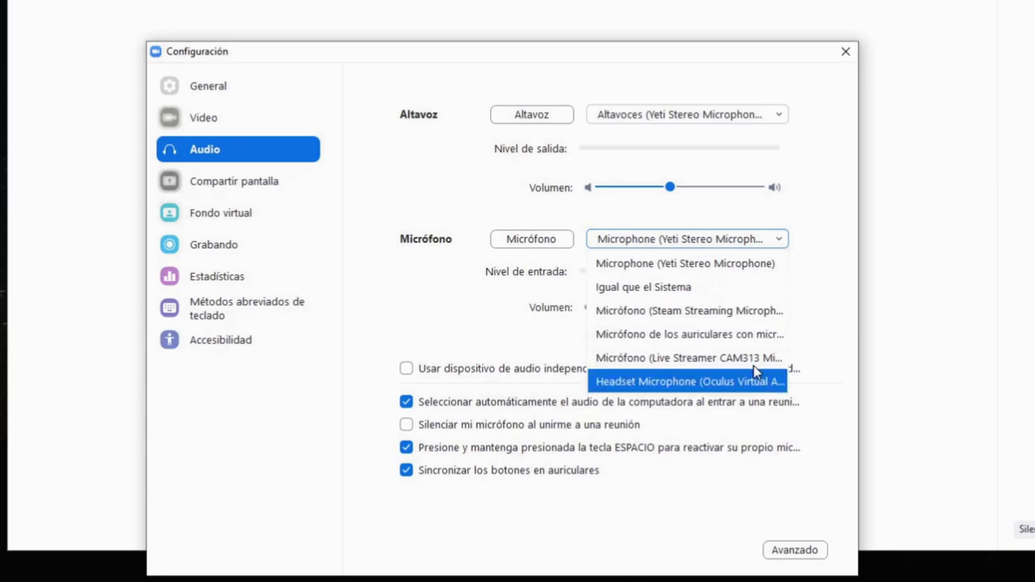
pyautogui.click(720, 274)
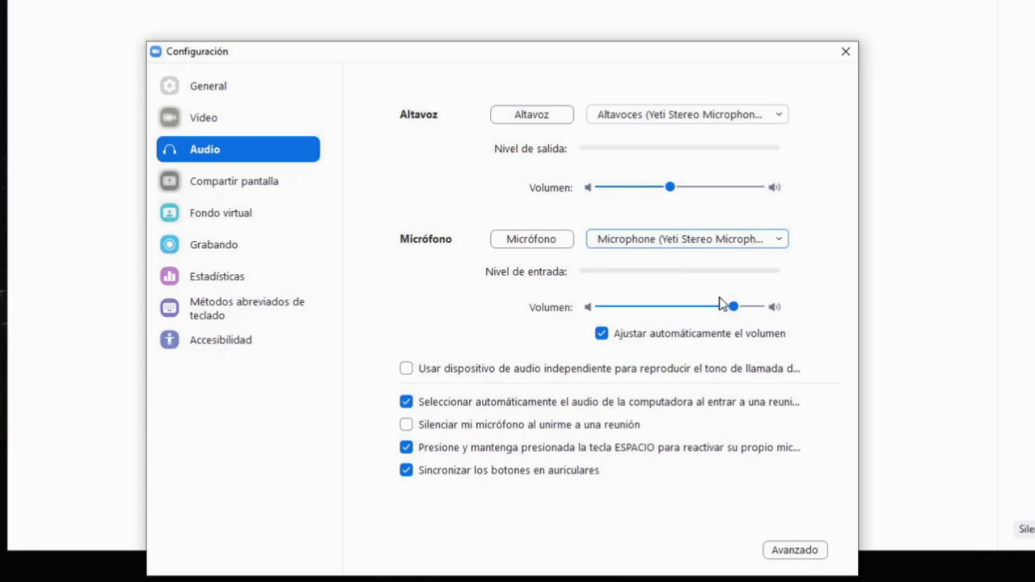
pyautogui.click(732, 311)
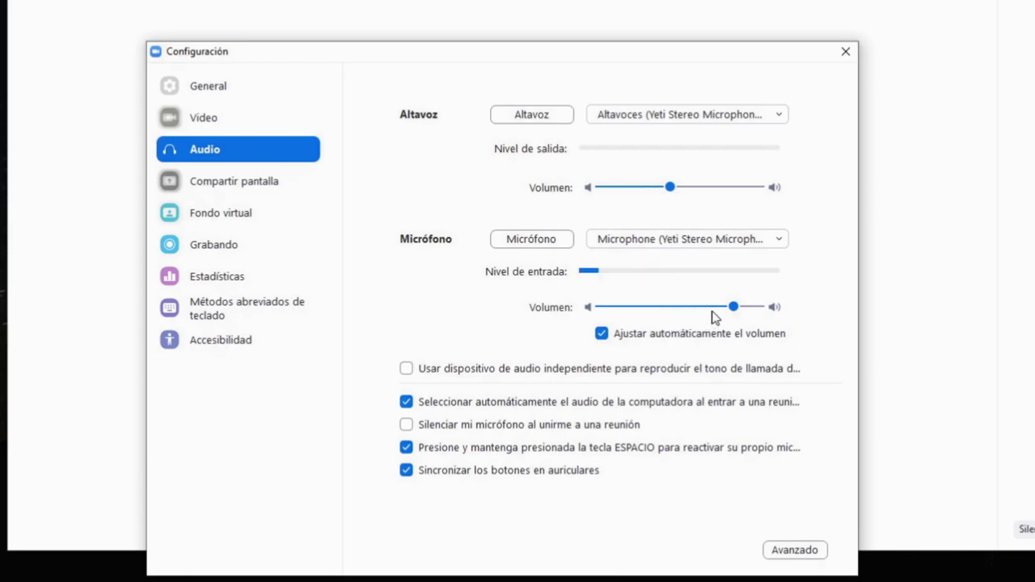
pyautogui.click(671, 333)
pyautogui.click(672, 333)
pyautogui.click(673, 333)
pyautogui.click(678, 312)
pyautogui.click(735, 312)
pyautogui.click(661, 335)
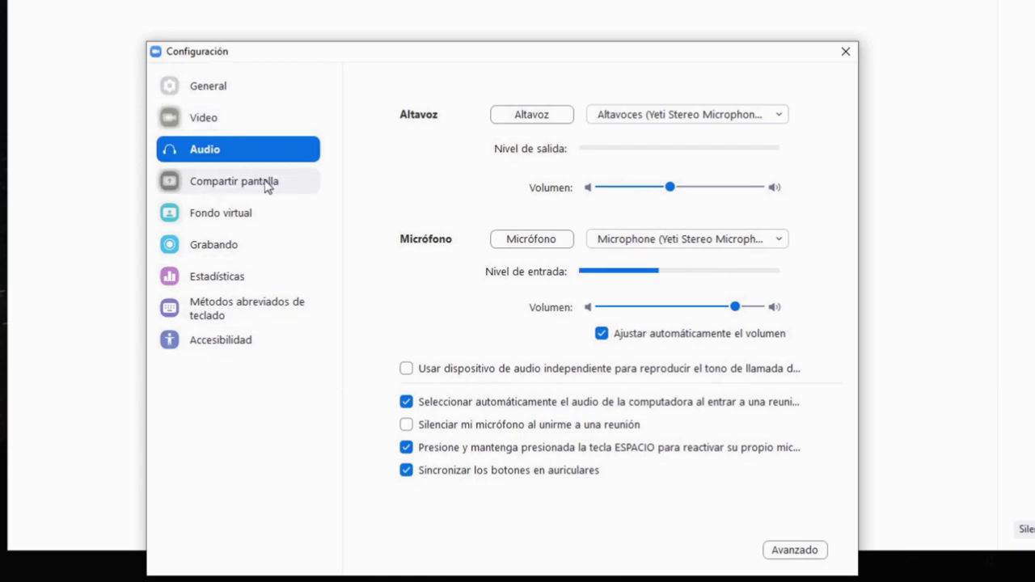
# Show the Grabando recording settings and select the local recording save location path.
pyautogui.click(266, 249)
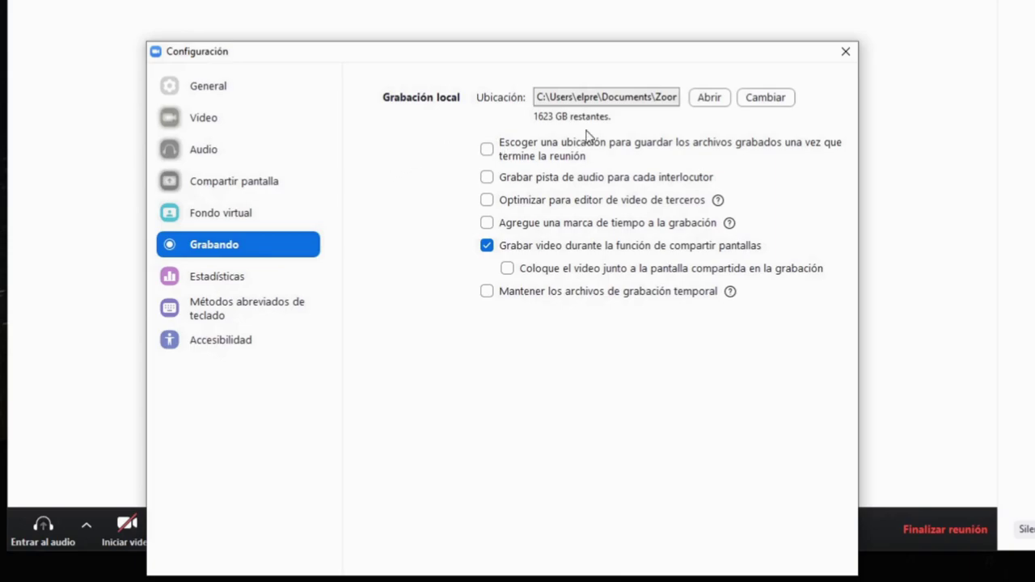
pyautogui.doubleClick(538, 103)
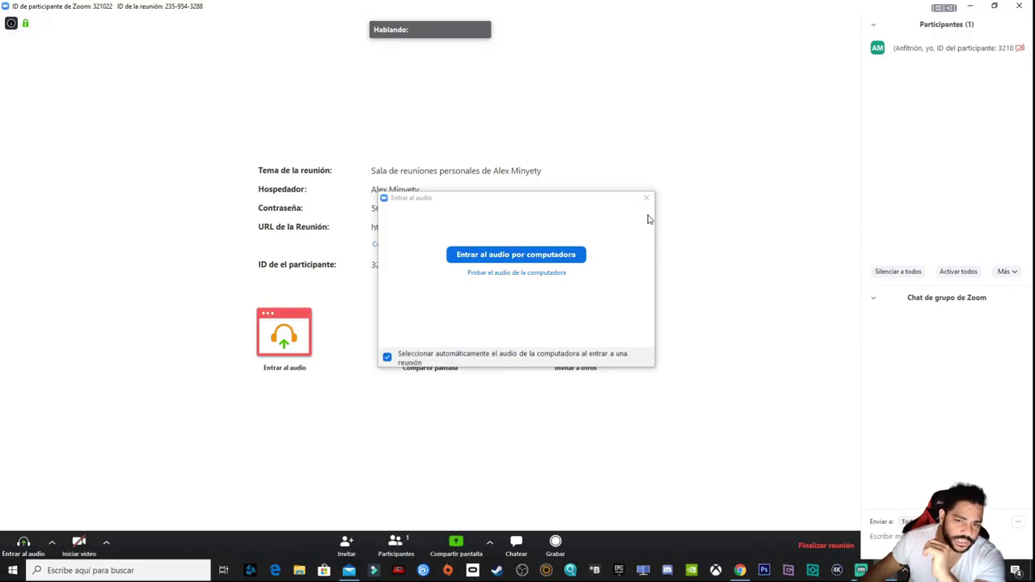
# Close the 'Entrar al audio' computer audio prompt.
pyautogui.click(645, 199)
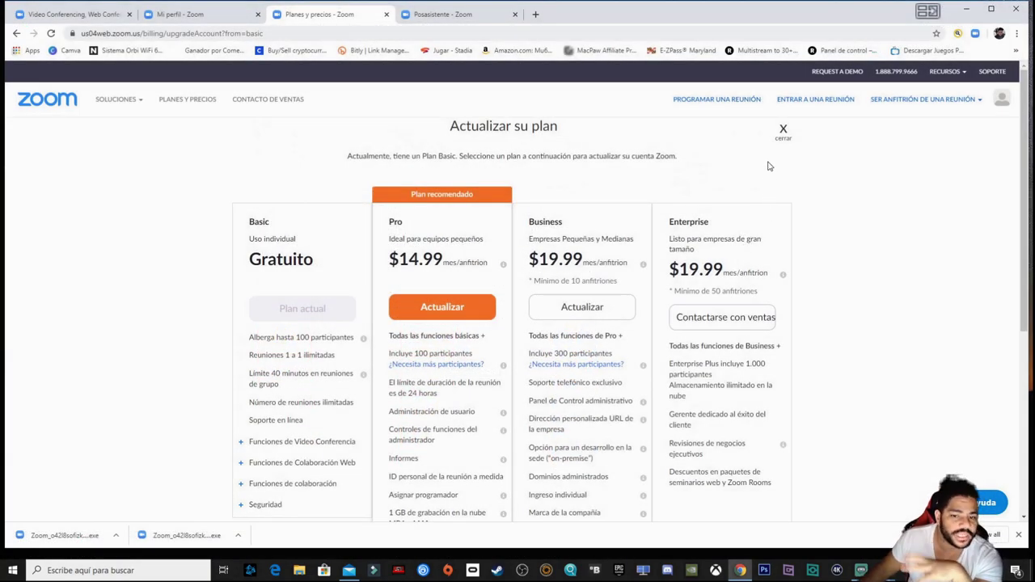
pyautogui.scroll(-2, 792, 208)
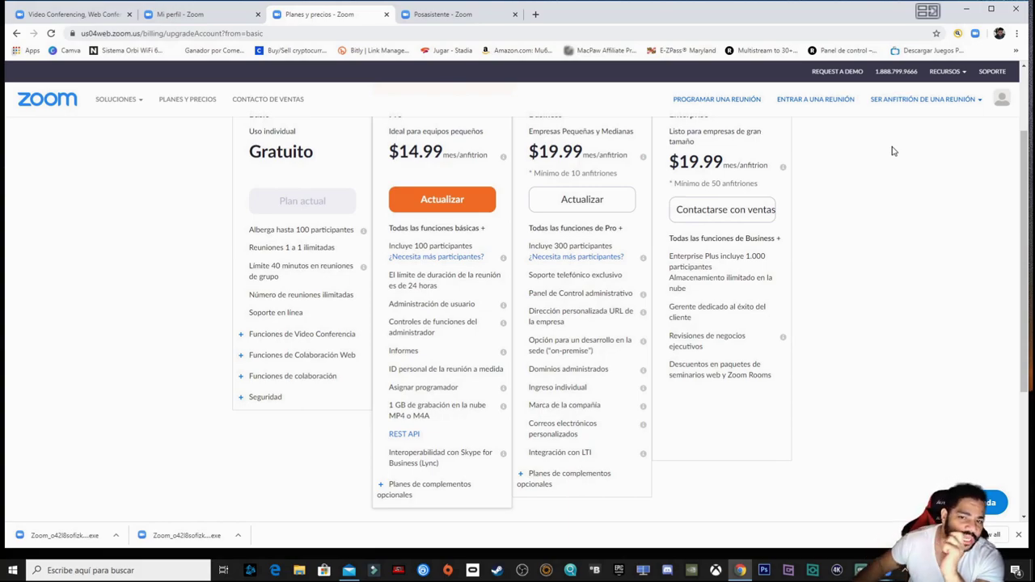
pyautogui.scroll(1, 612, 346)
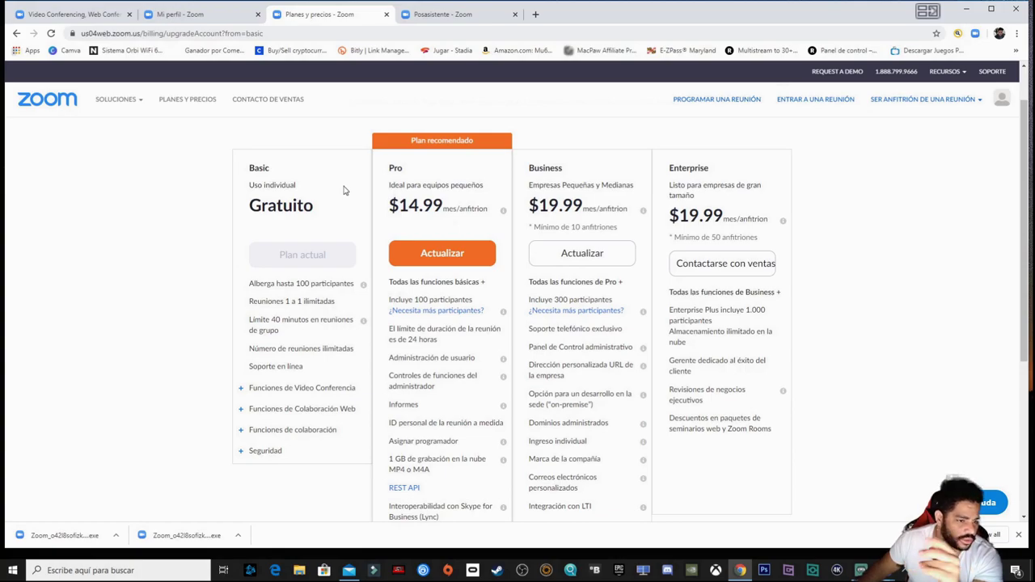
pyautogui.scroll(-1, 345, 193)
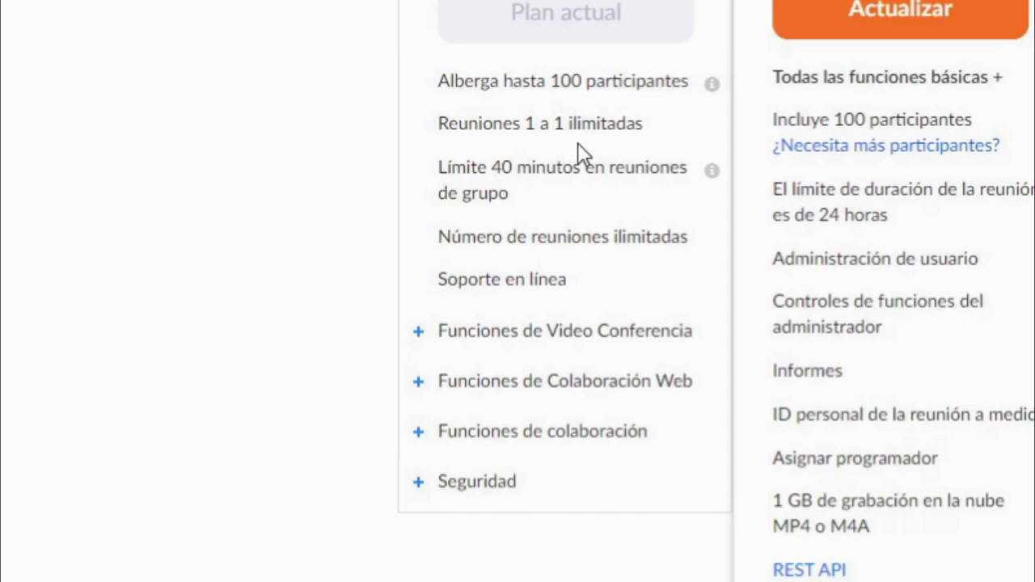
pyautogui.scroll(-2, 575, 142)
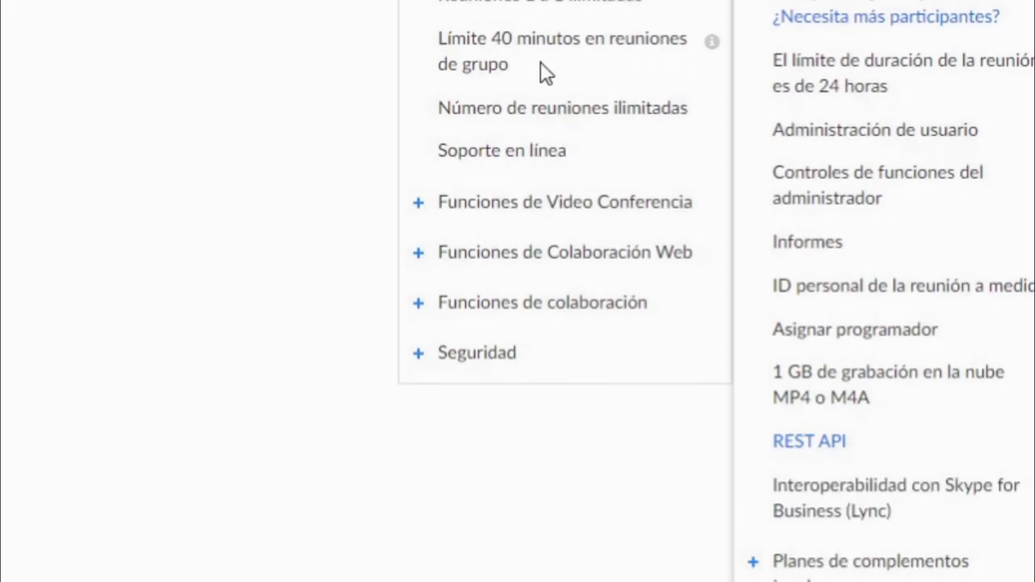
# Select 'Límite 40 minutos en reuniones de grupo' in the Basic column and scroll the pricing page.
pyautogui.moveTo(429, 38); pyautogui.dragTo(645, 79)
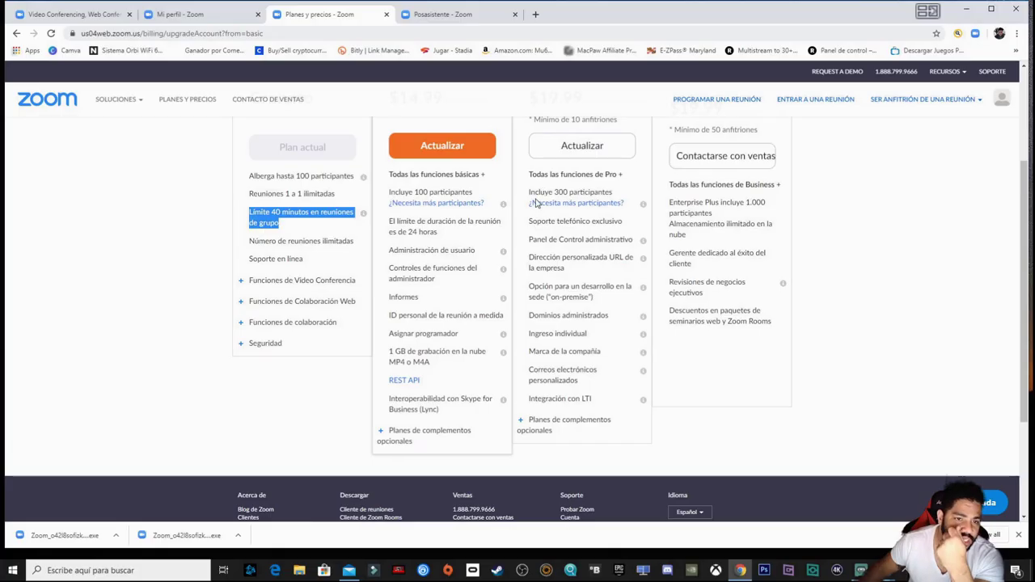
pyautogui.scroll(2, 1034, 19)
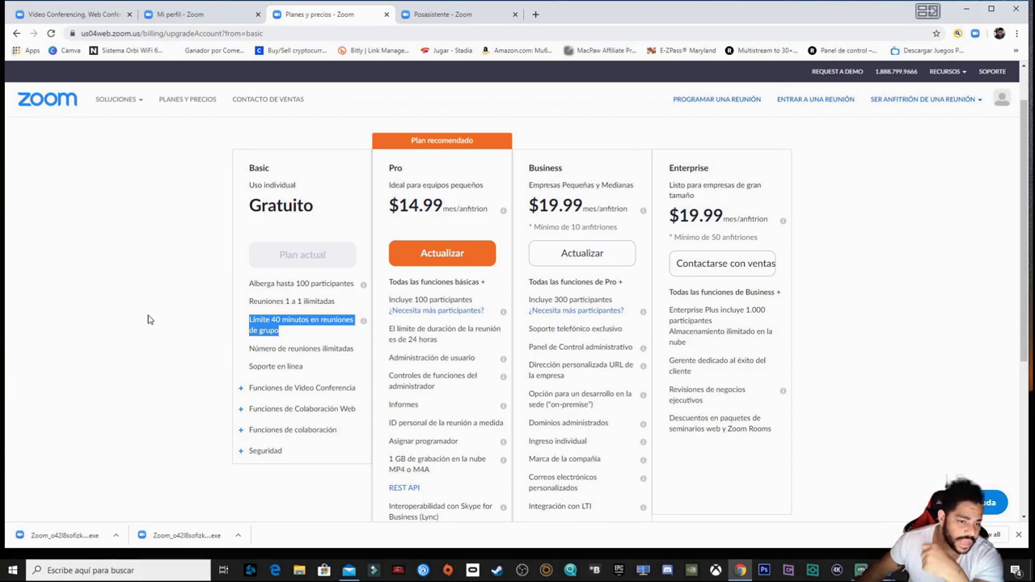
pyautogui.scroll(-2, 498, 253)
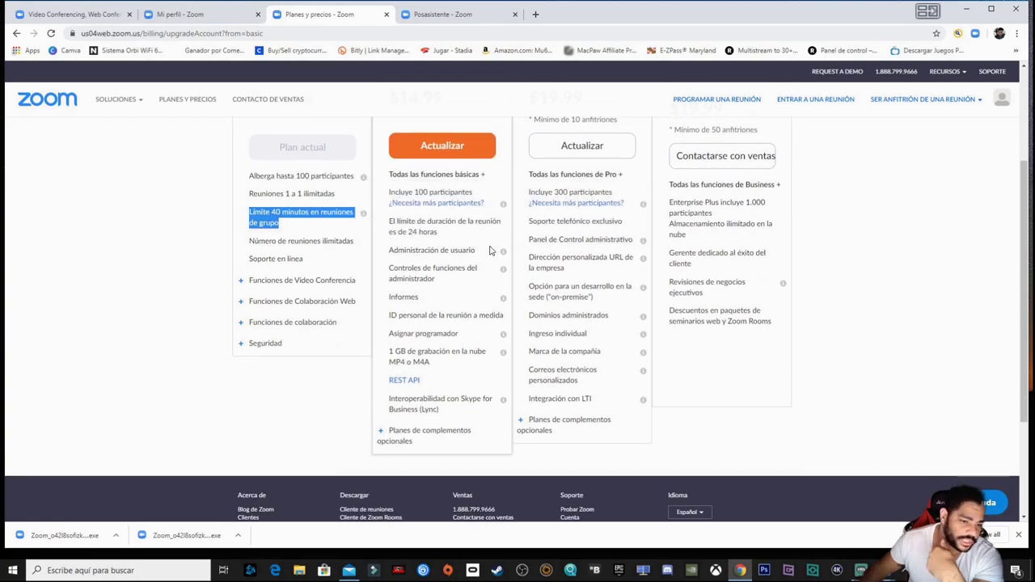
pyautogui.scroll(3, 566, 223)
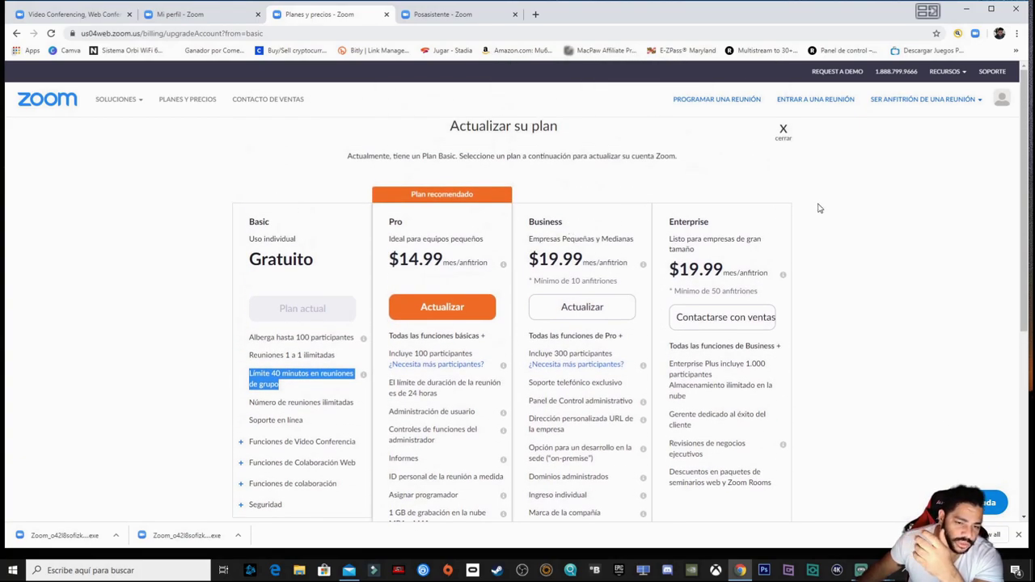
pyautogui.scroll(-2, 808, 226)
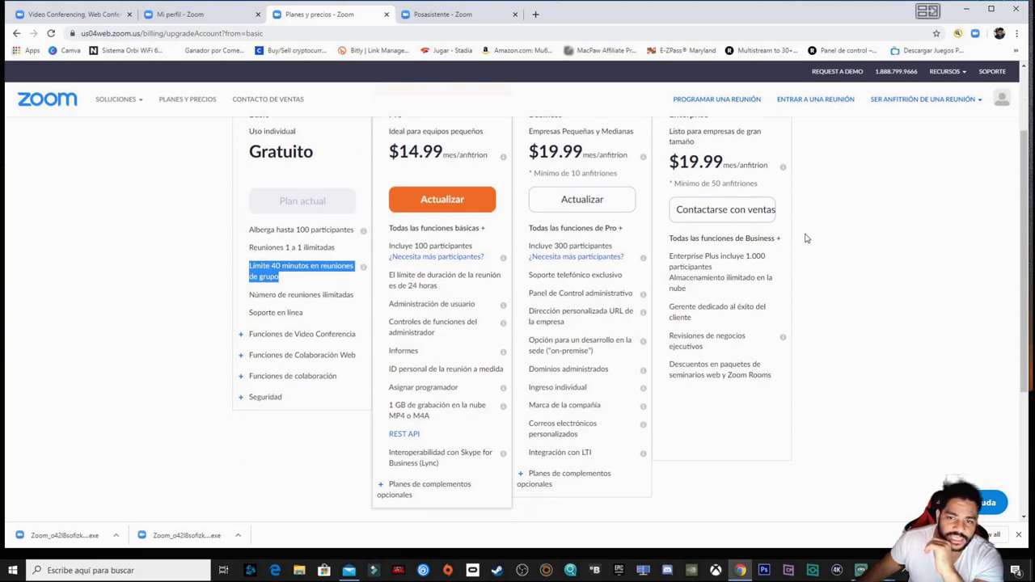
pyautogui.scroll(1, 492, 229)
pyautogui.scroll(-2, 492, 229)
pyautogui.scroll(2, 426, 268)
# Clear the 40-minute limit highlight and return to the Zoom meeting window.
pyautogui.click(112, 318)
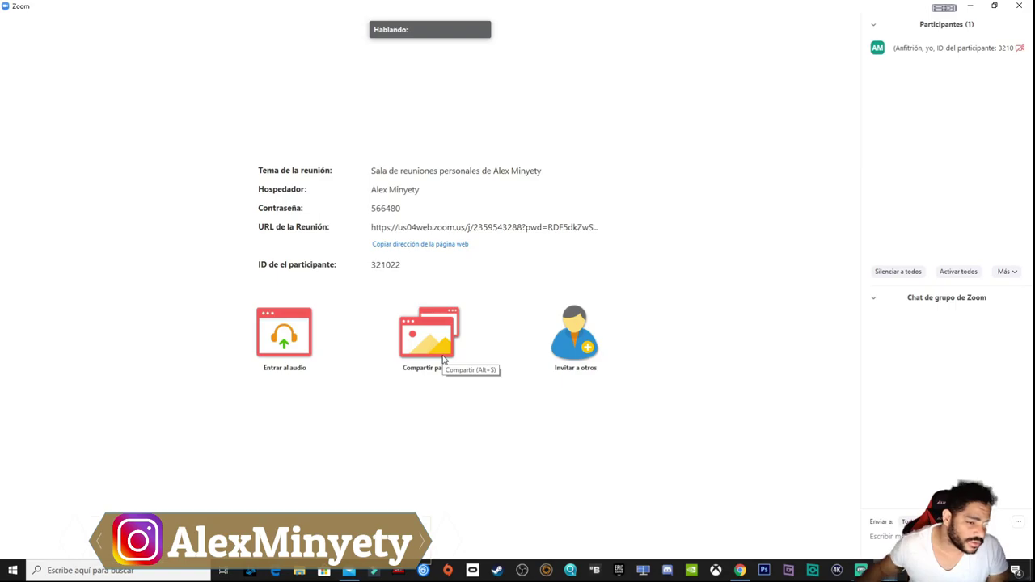
pyautogui.moveTo(443, 359)
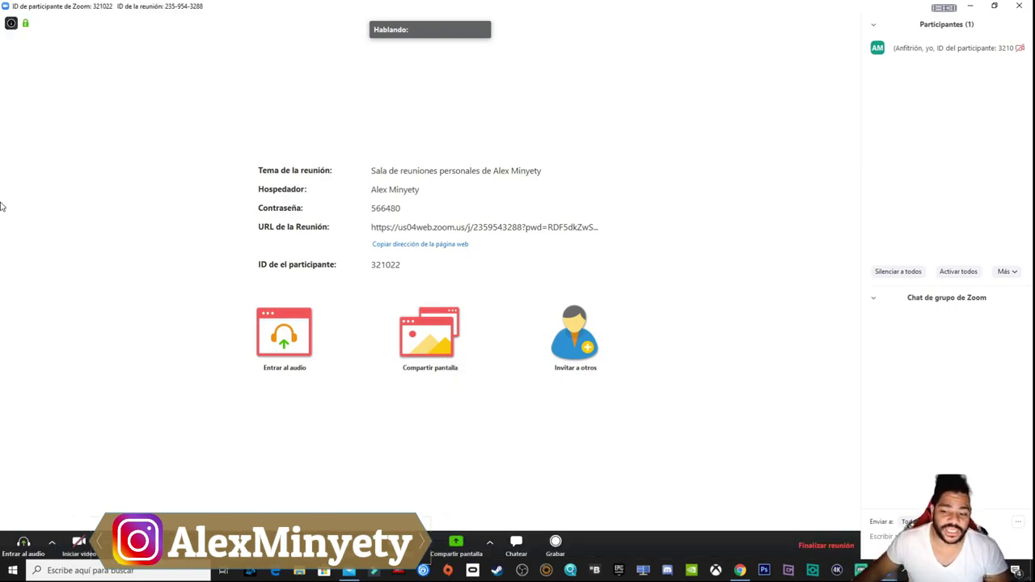